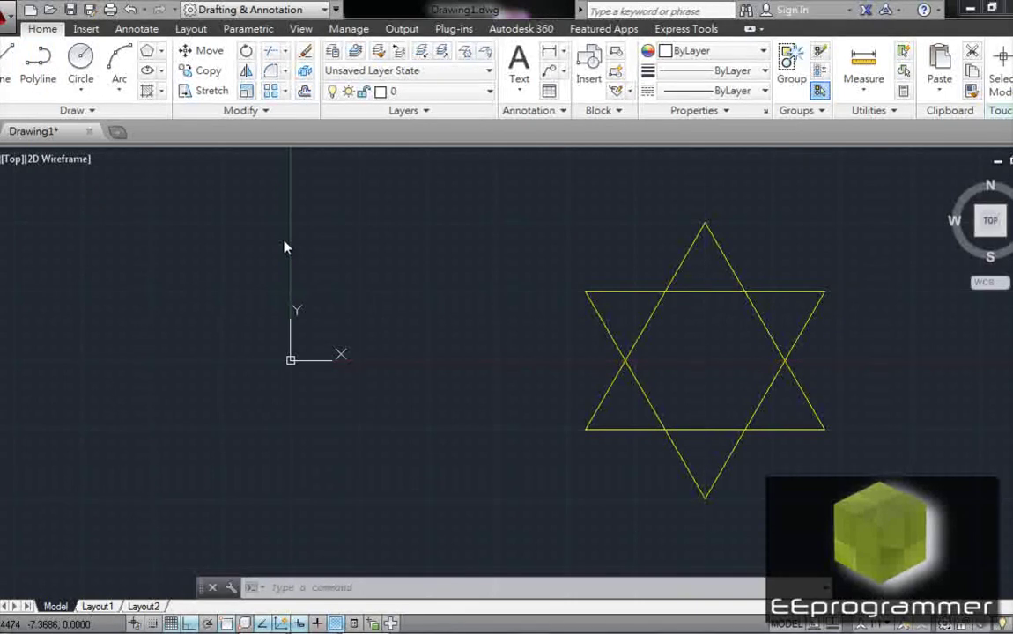
Start a LINE with its first point at 4.331, 2.5.
text(L)
key(Return)
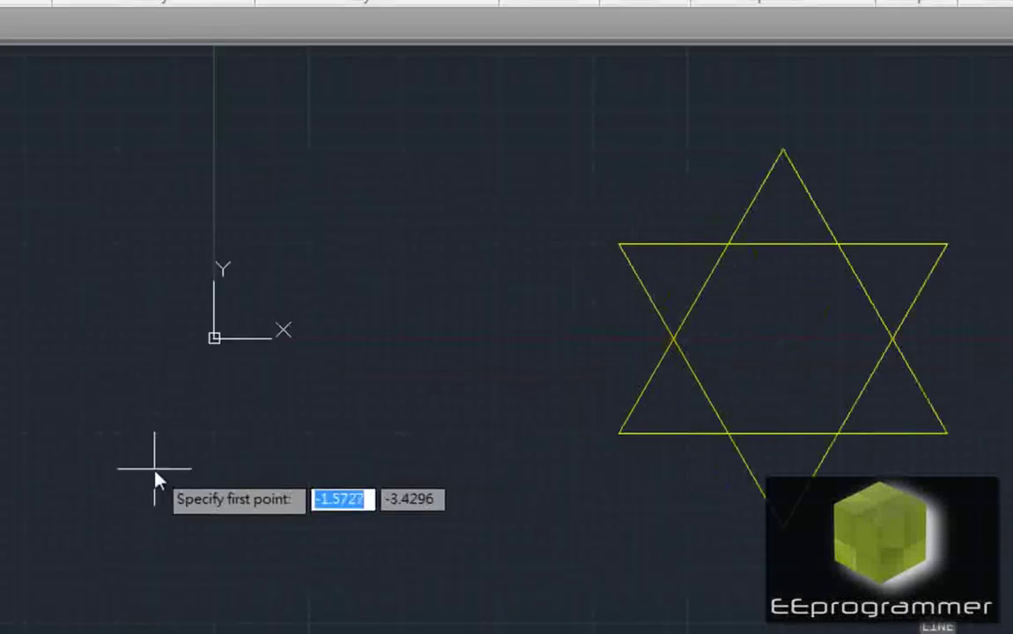
text(4.331)
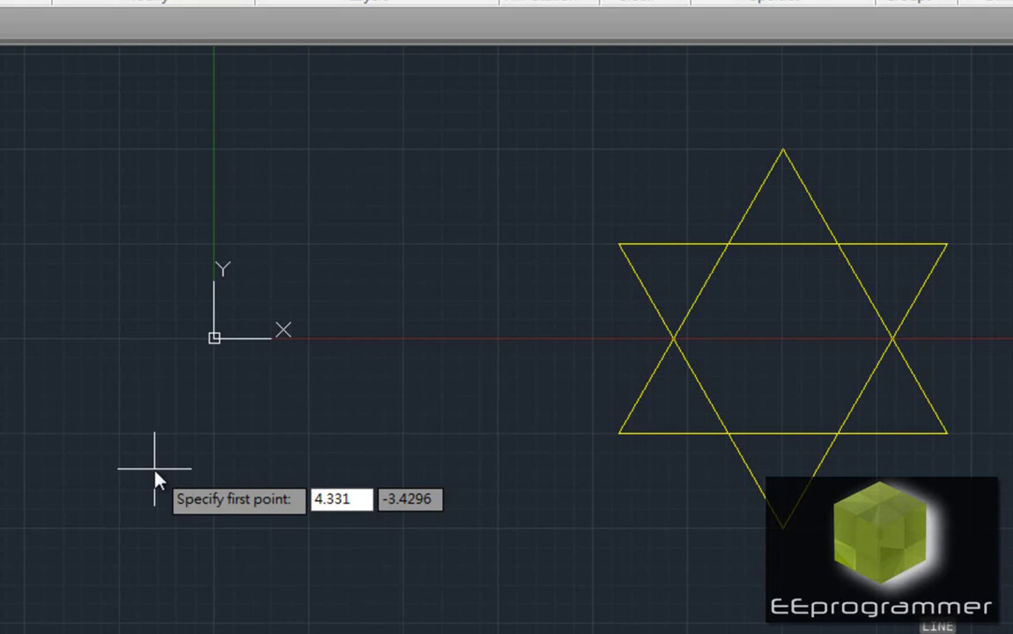
key(Tab)
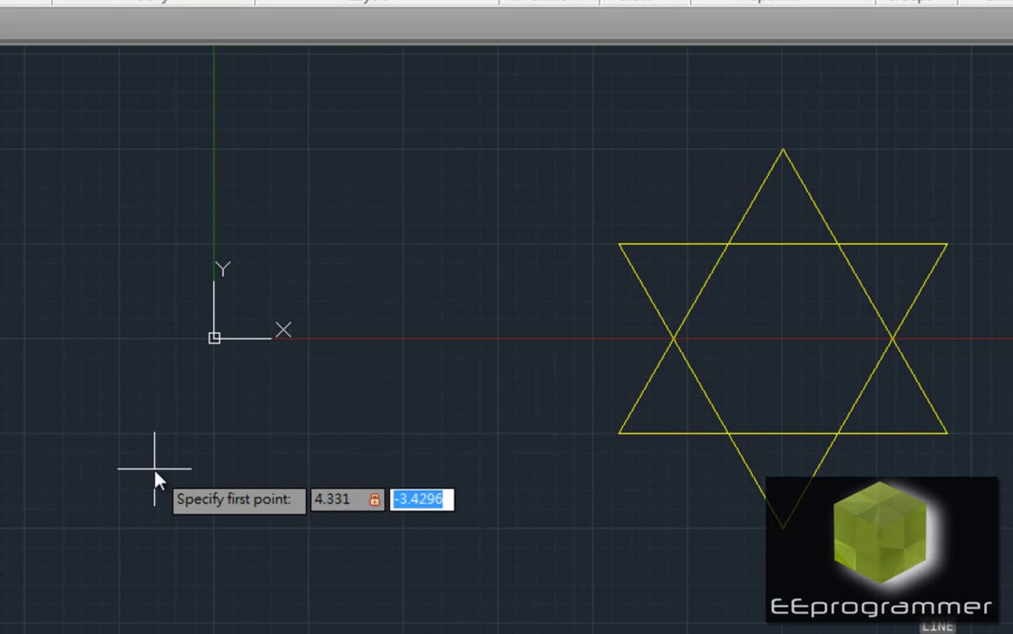
text(2.5)
key(Return)
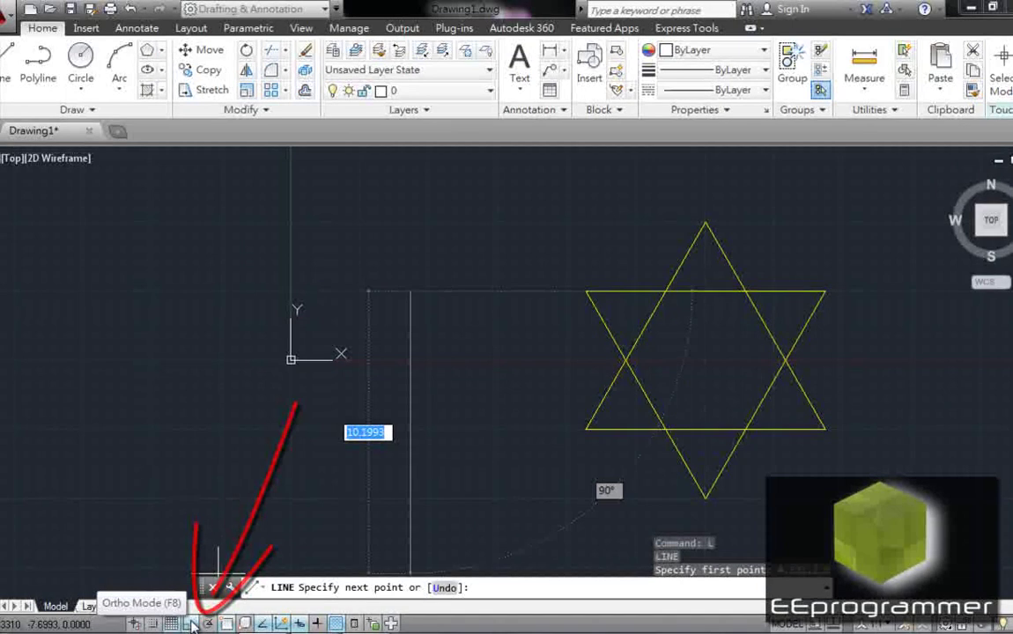
Turn Ortho mode off from the status bar.
click(192, 624)
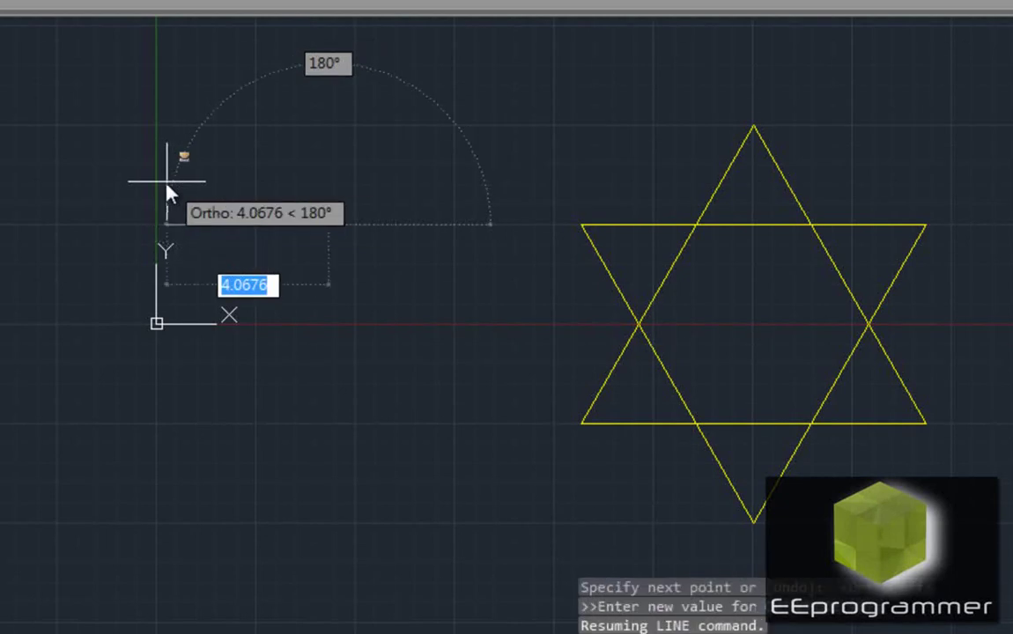
Draw the horizontal top edge to the absolute point #-4.331, 2.5.
text(#)
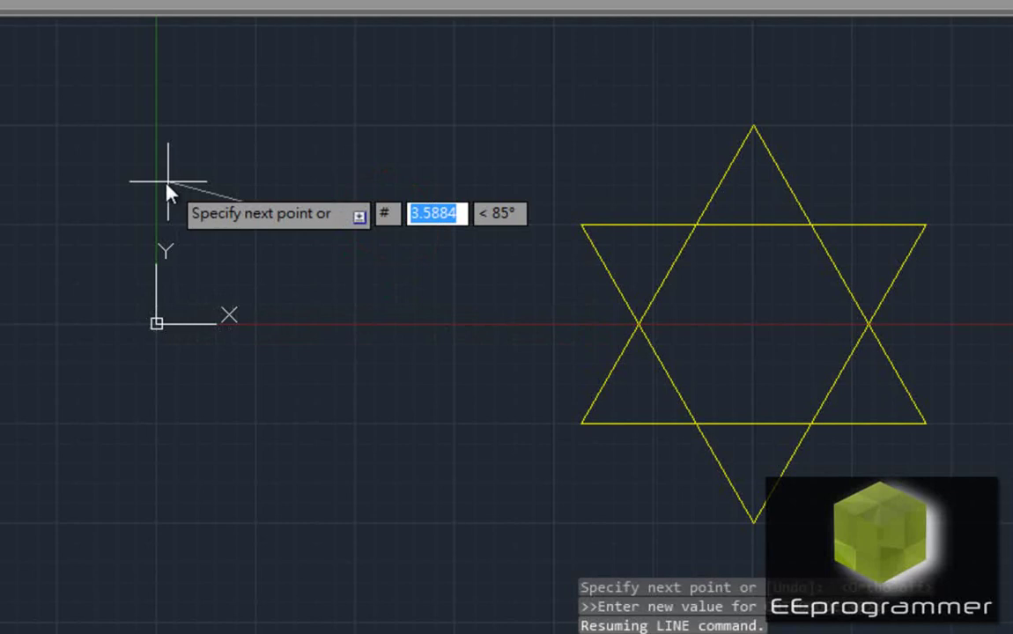
text(-4.)
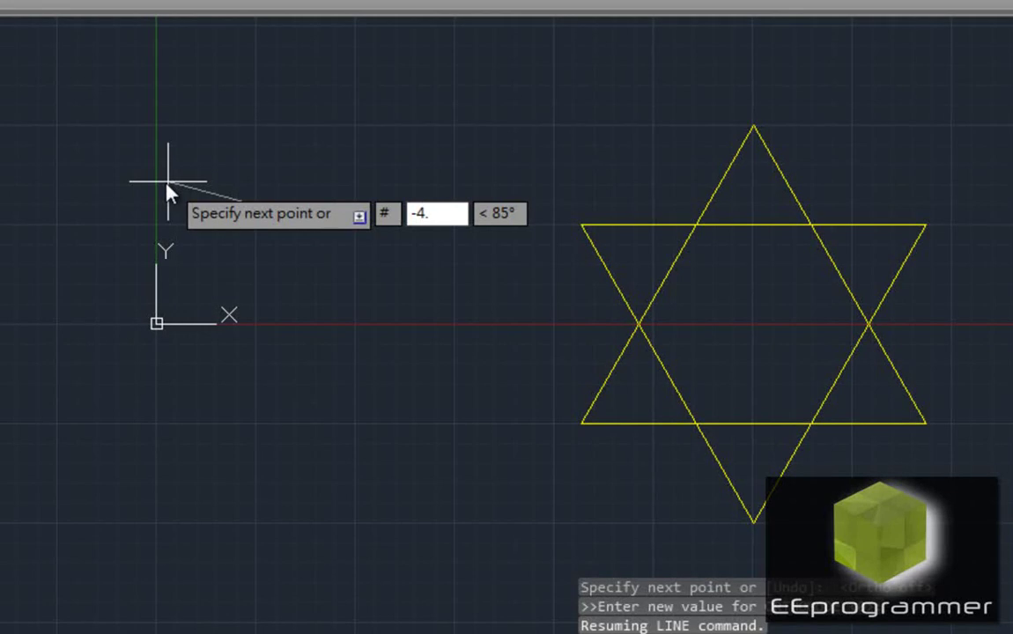
text(331)
key(Tab)
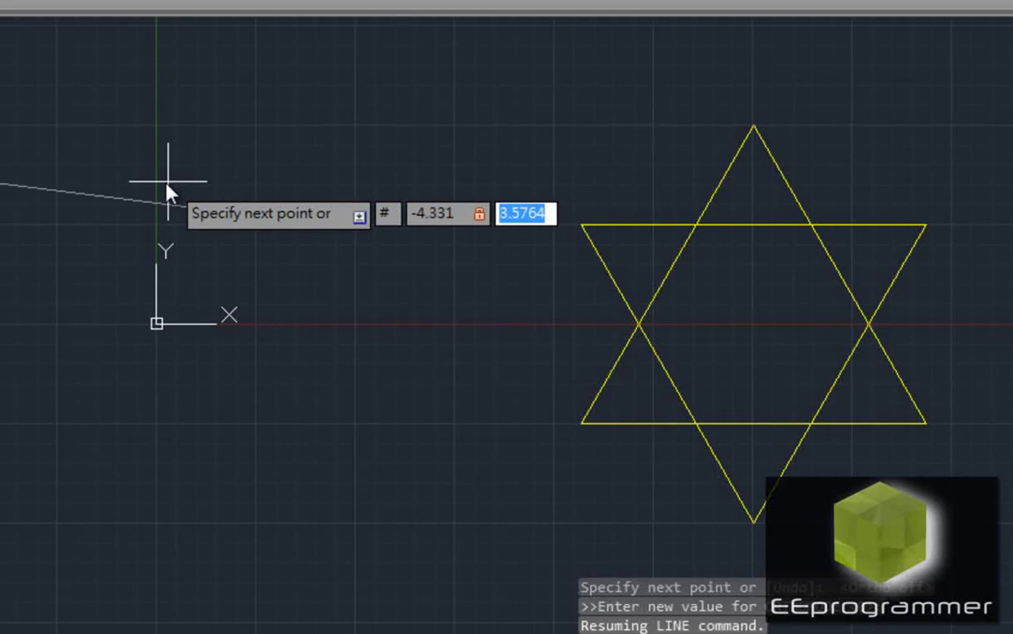
text(2.5)
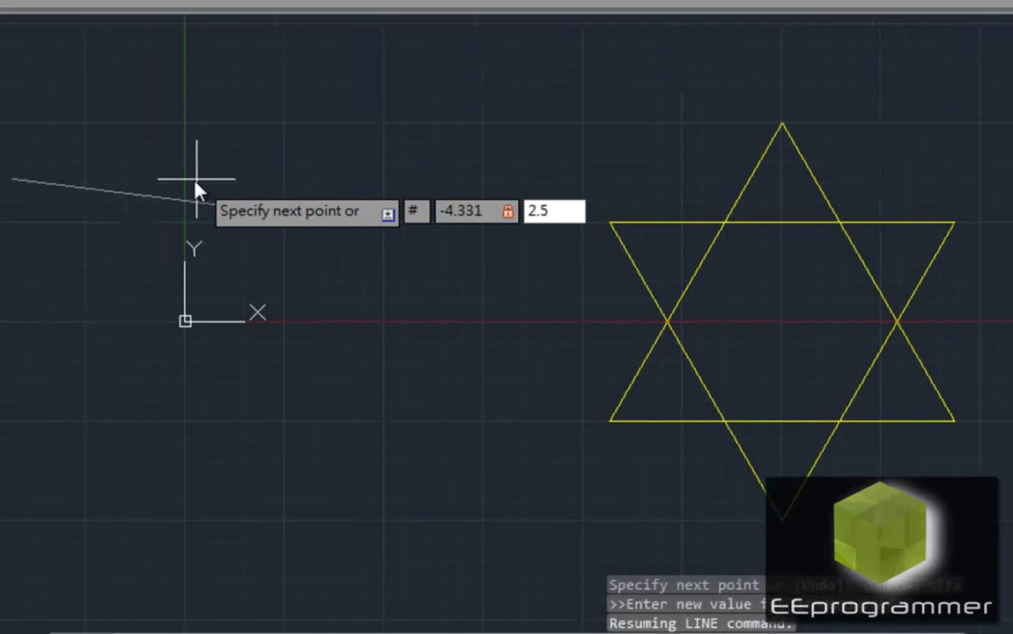
key(Return)
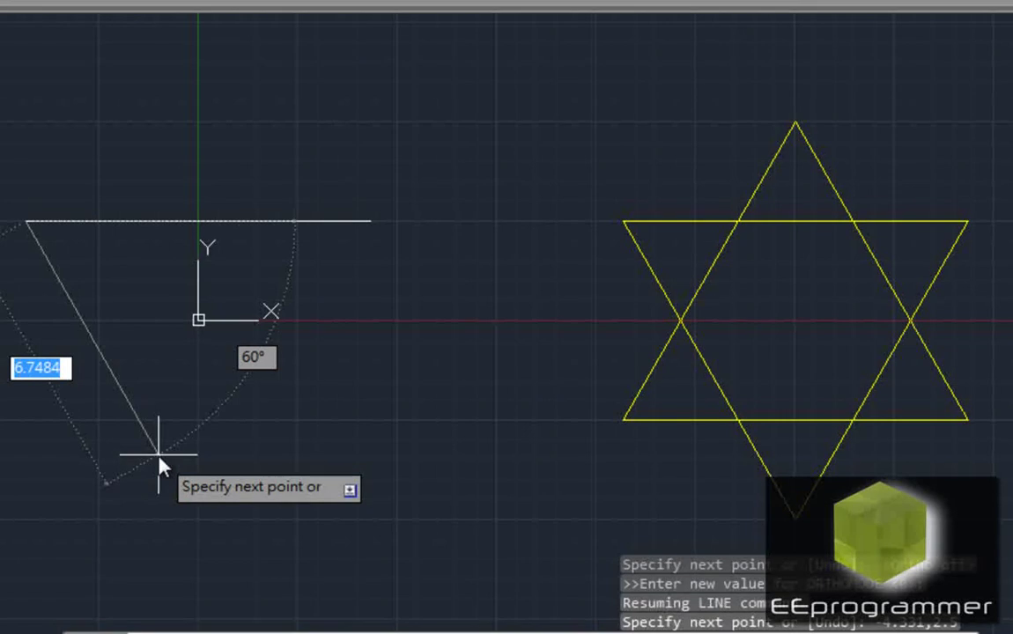
Draw edges down to #0,-5 and back to the starting corner, then end LINE.
text(#)
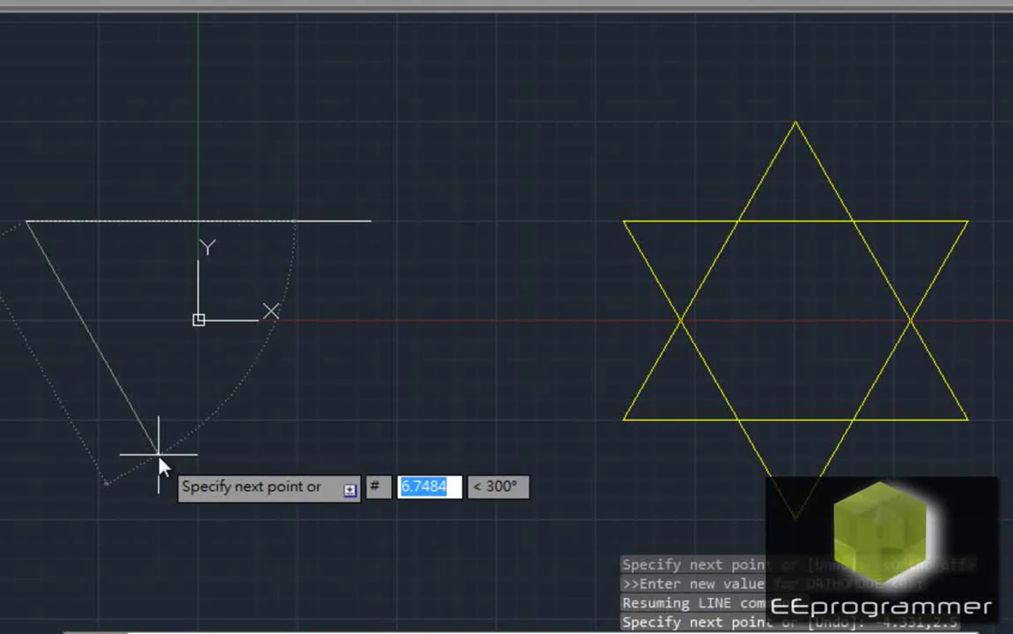
text(0)
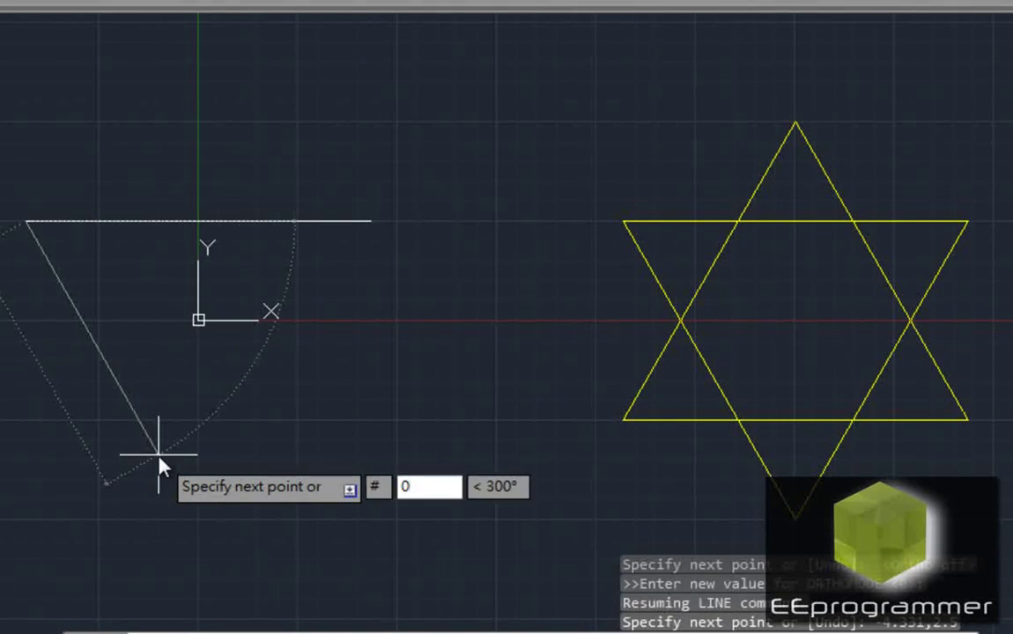
key(comma)
text(-5)
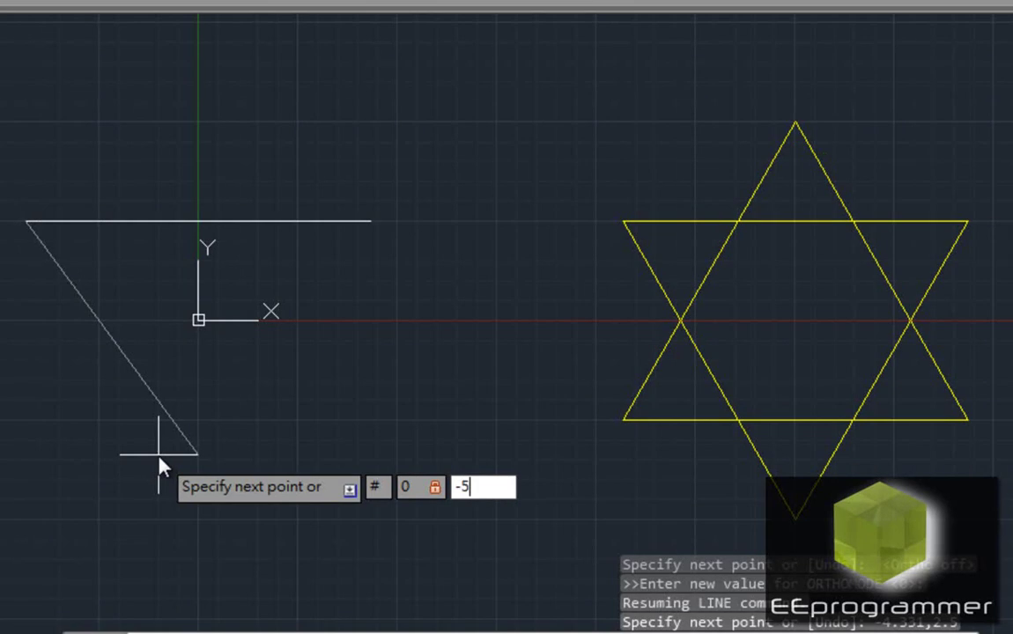
key(Return)
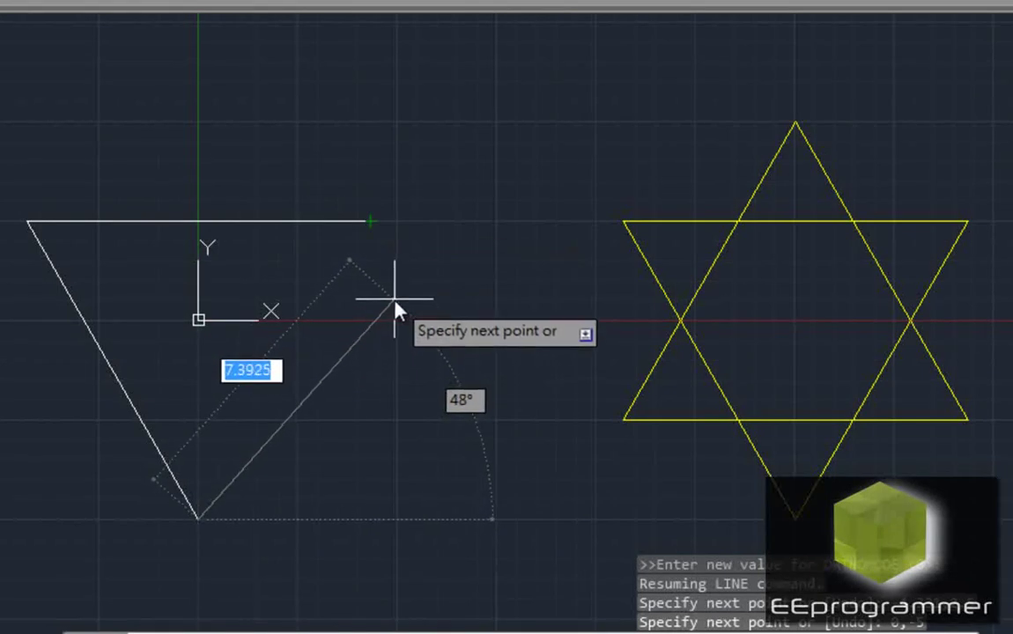
click(373, 226)
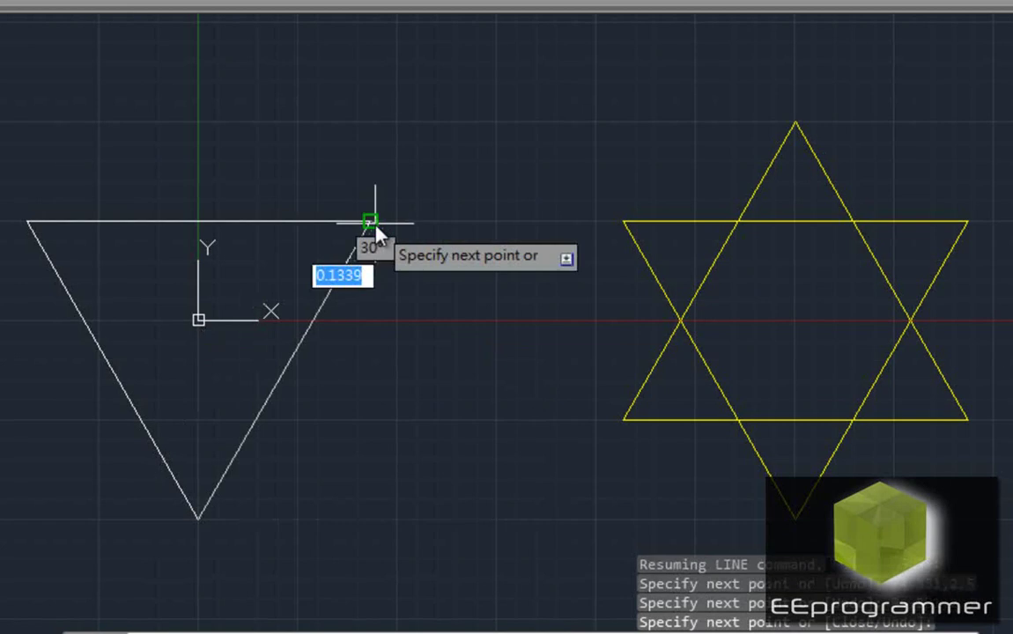
right_click(444, 270)
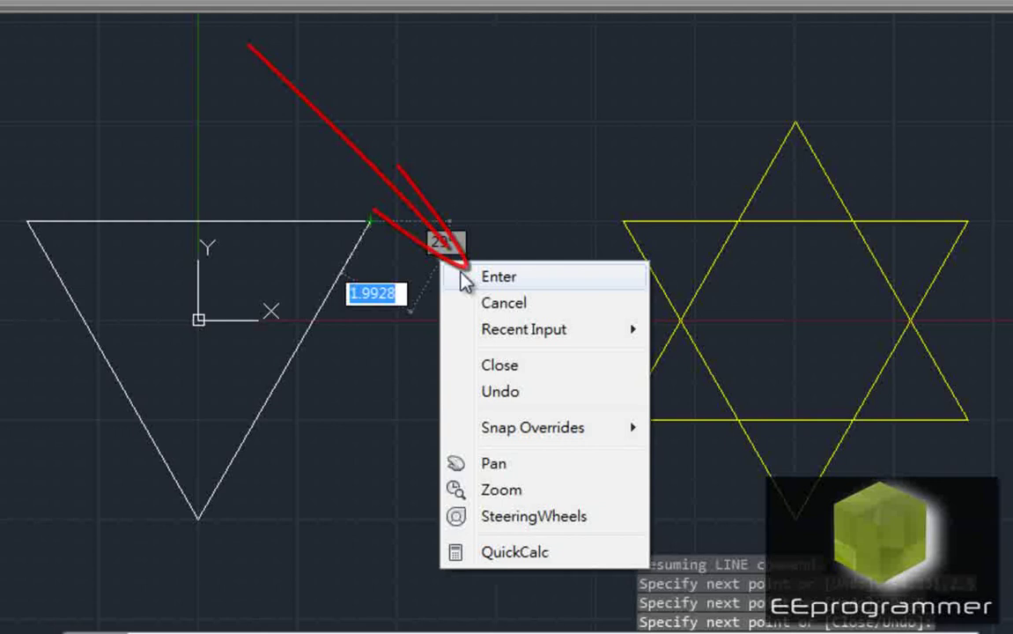
click(494, 277)
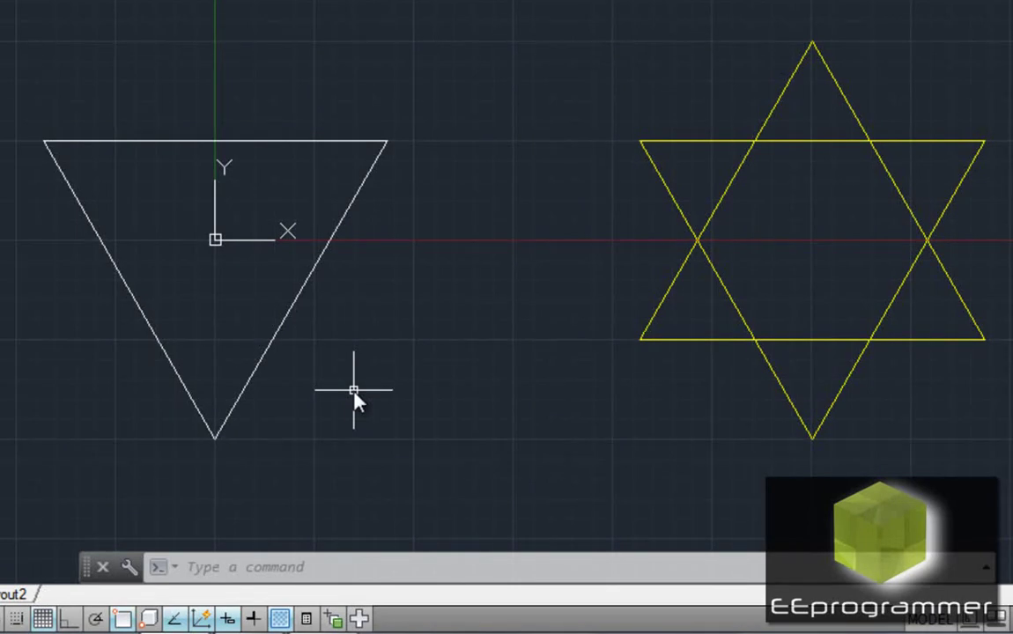
Start a new LINE at 4.331,-2.5 and enter the next point #0,5.
text(L)
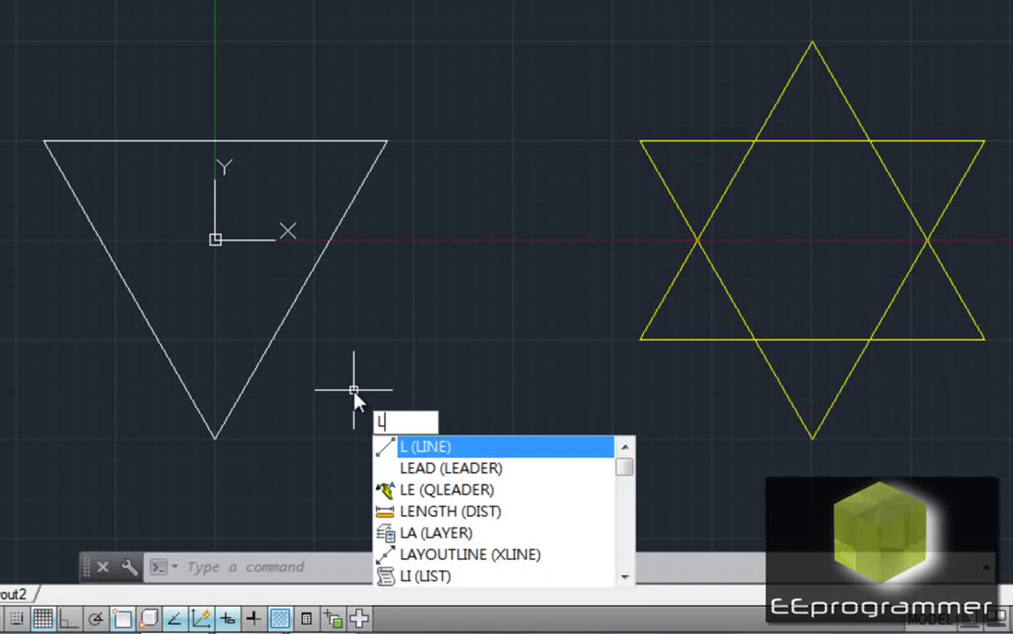
key(Return)
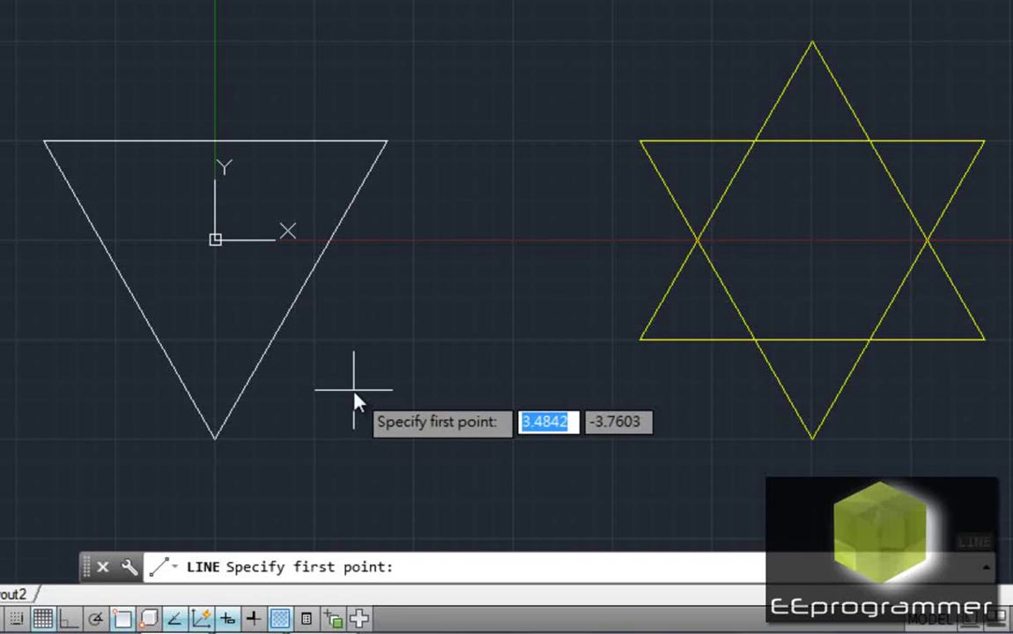
text(4.331)
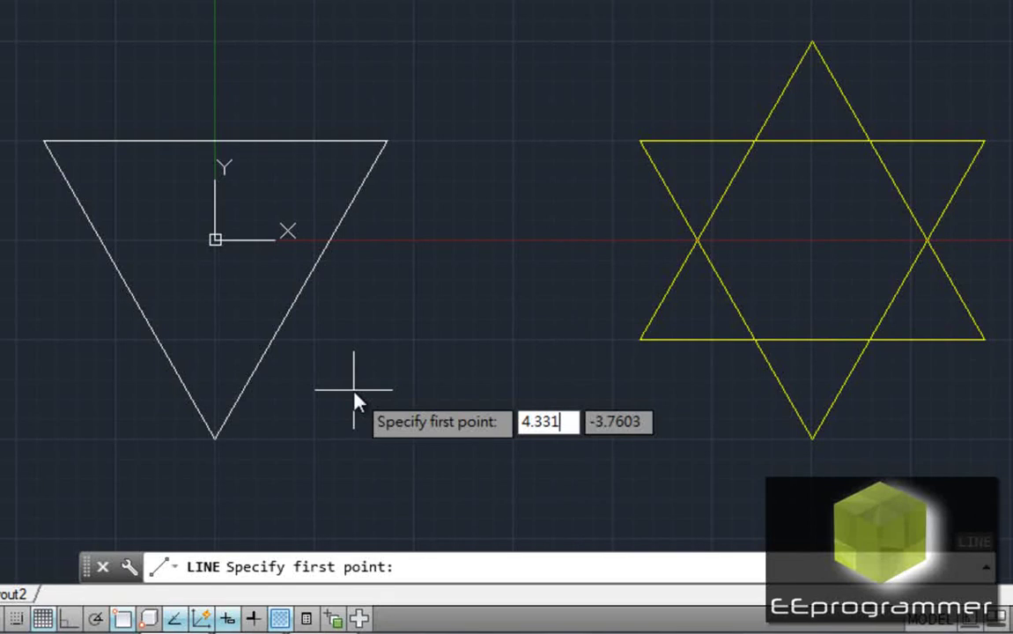
key(Tab)
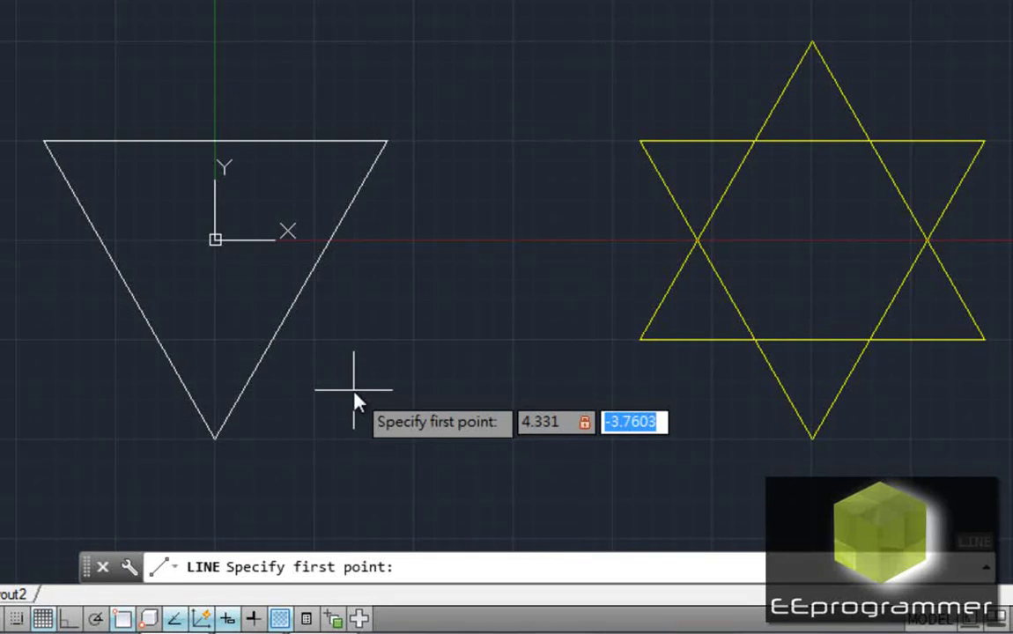
text(-.)
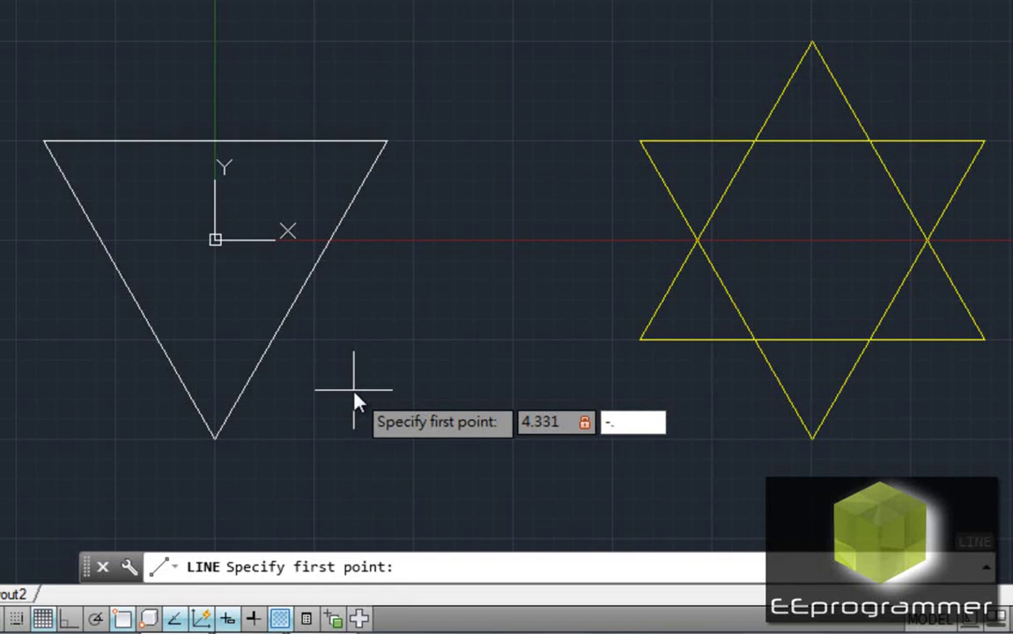
key(BackSpace)
text(2.5)
key(Return)
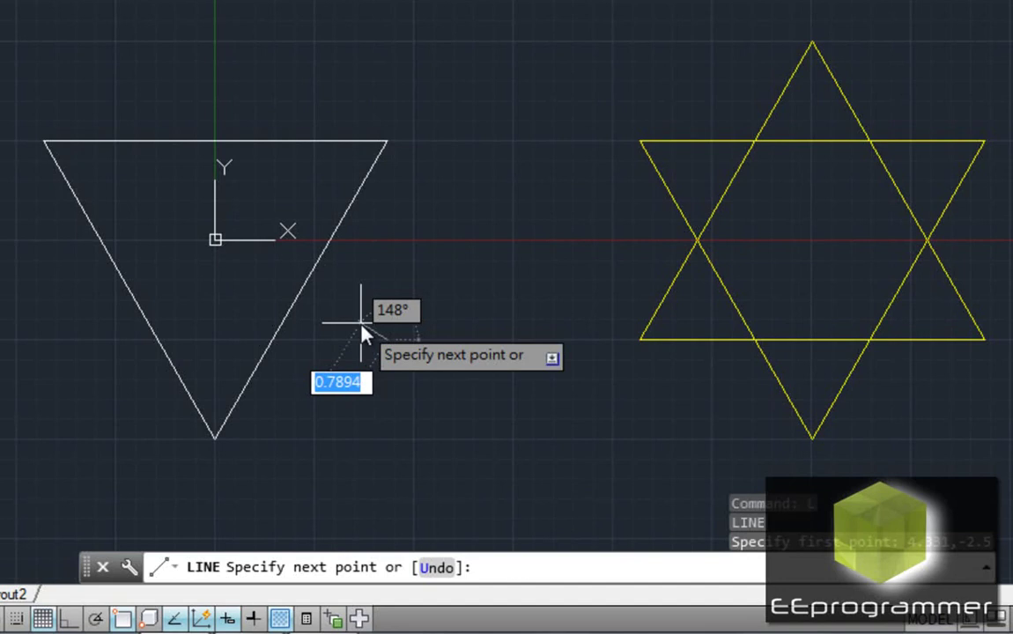
text(#0,)
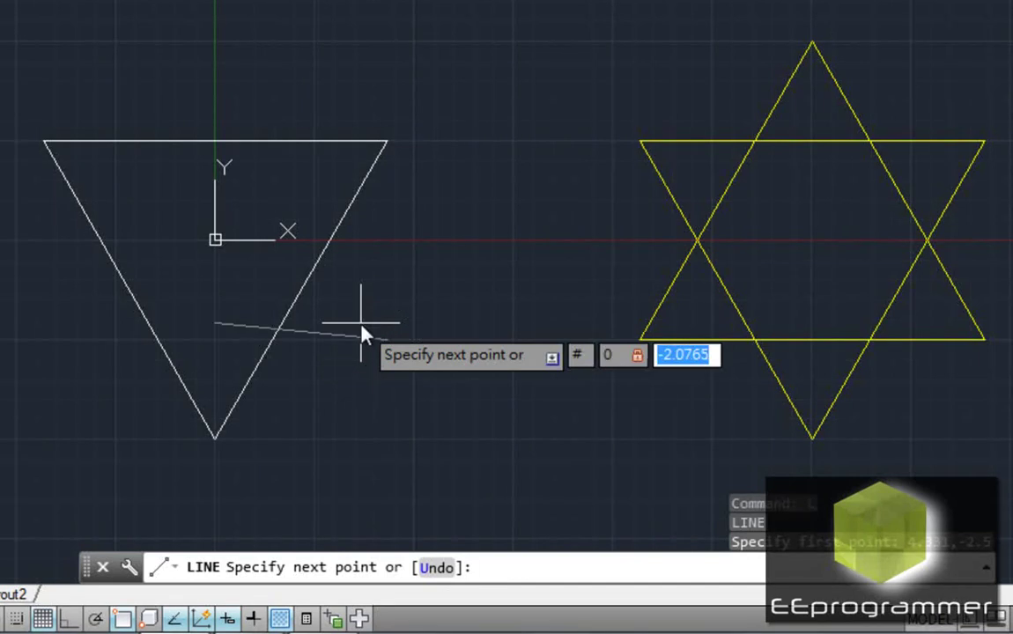
text(5)
Draw the upward triangle through 0,5 and -4.331,-2.5, closing it at the start corner.
key(Return)
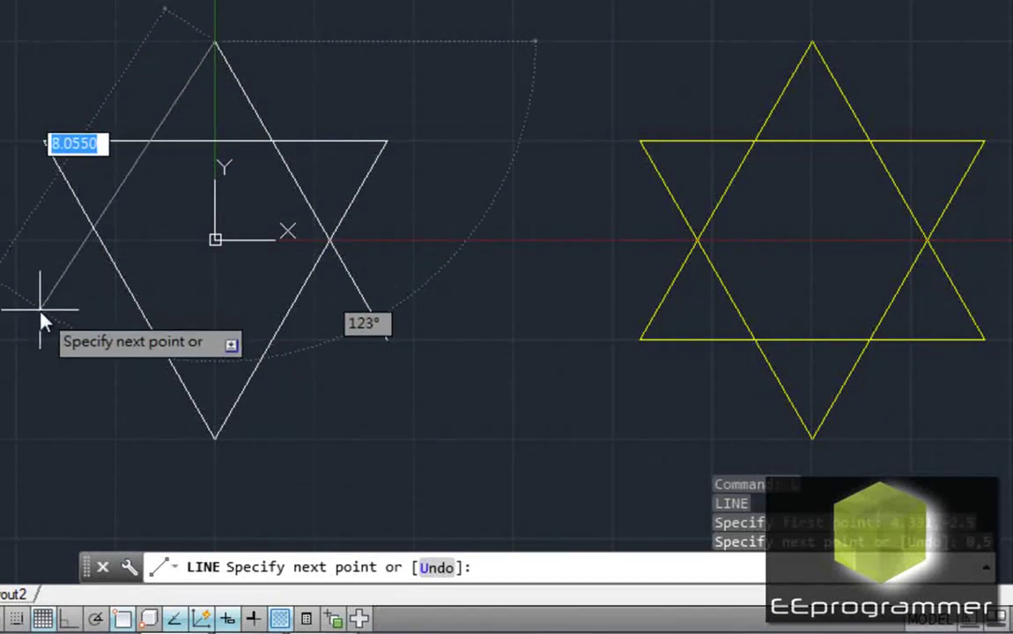
key(F8)
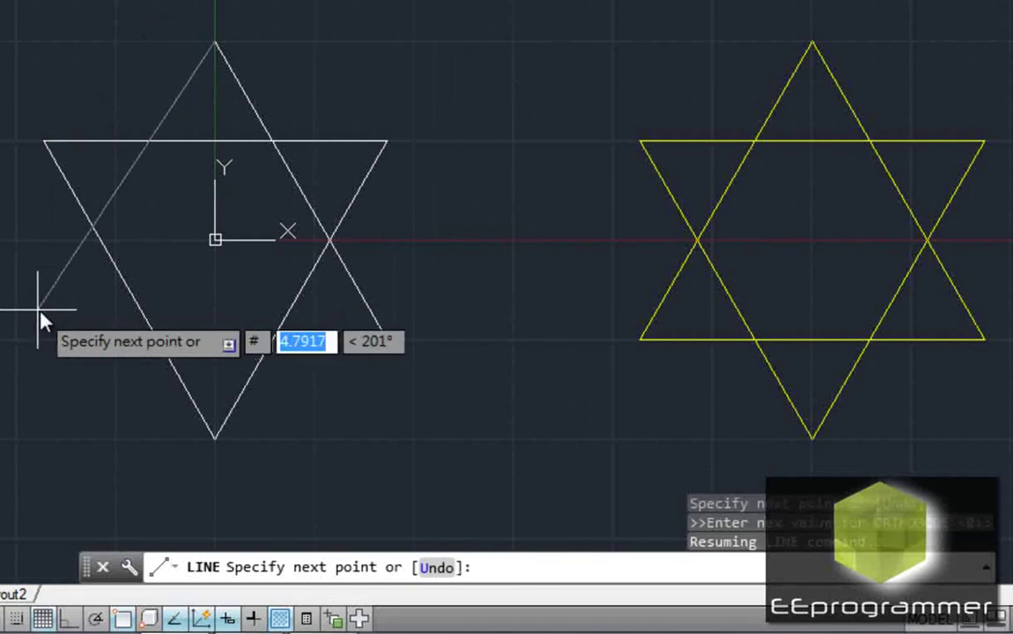
text(-)
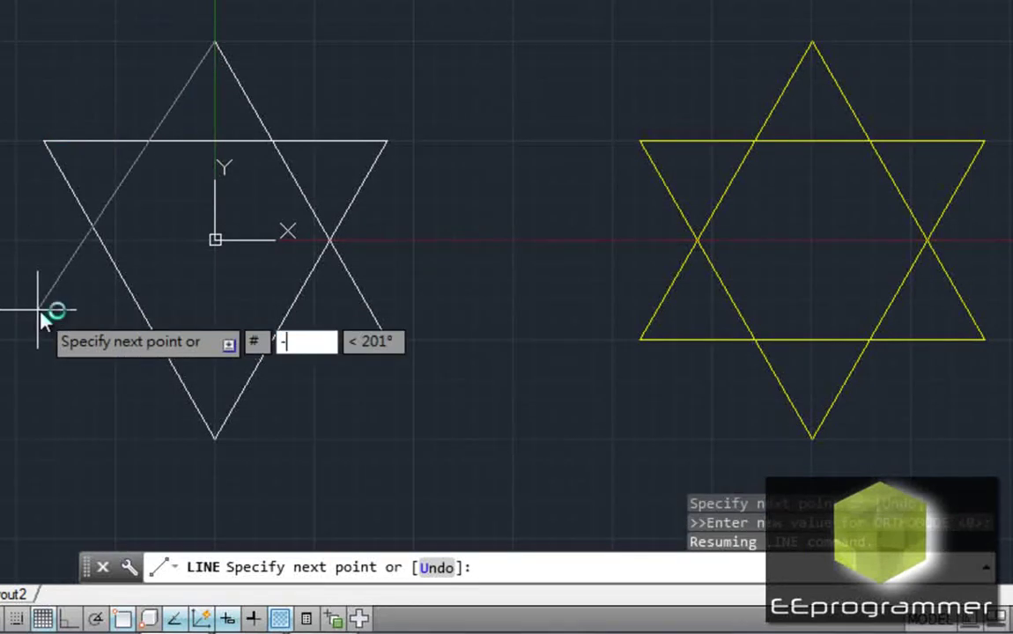
text(4.331,)
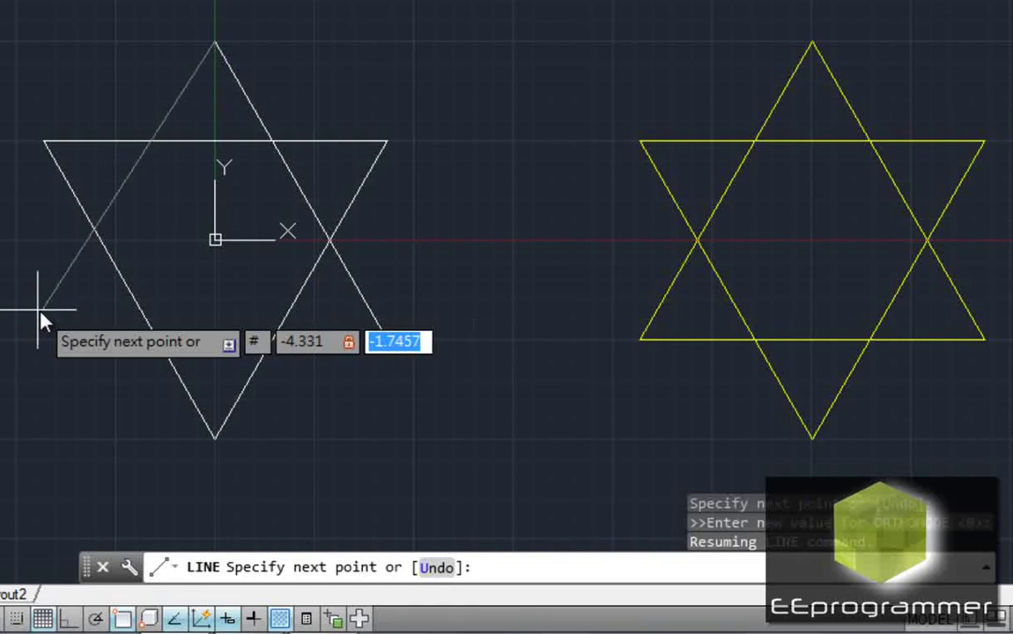
text(-2.5)
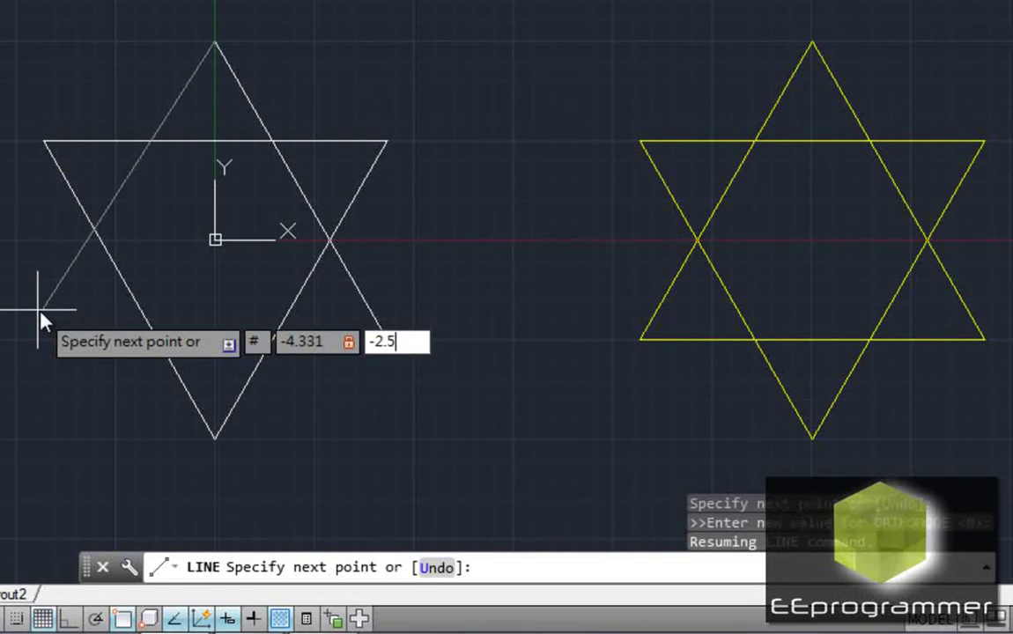
key(Return)
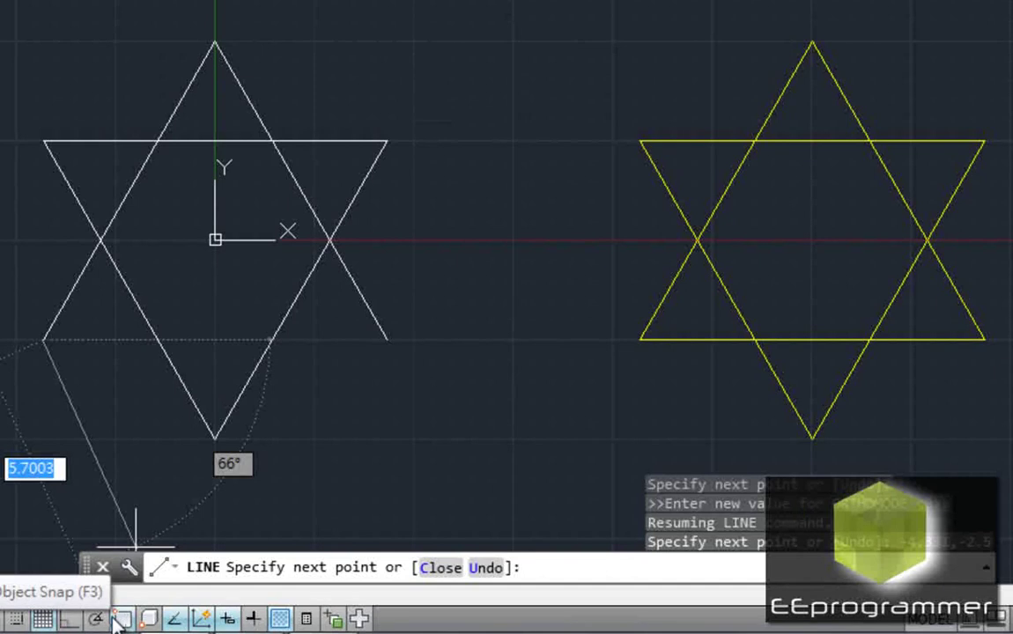
click(385, 343)
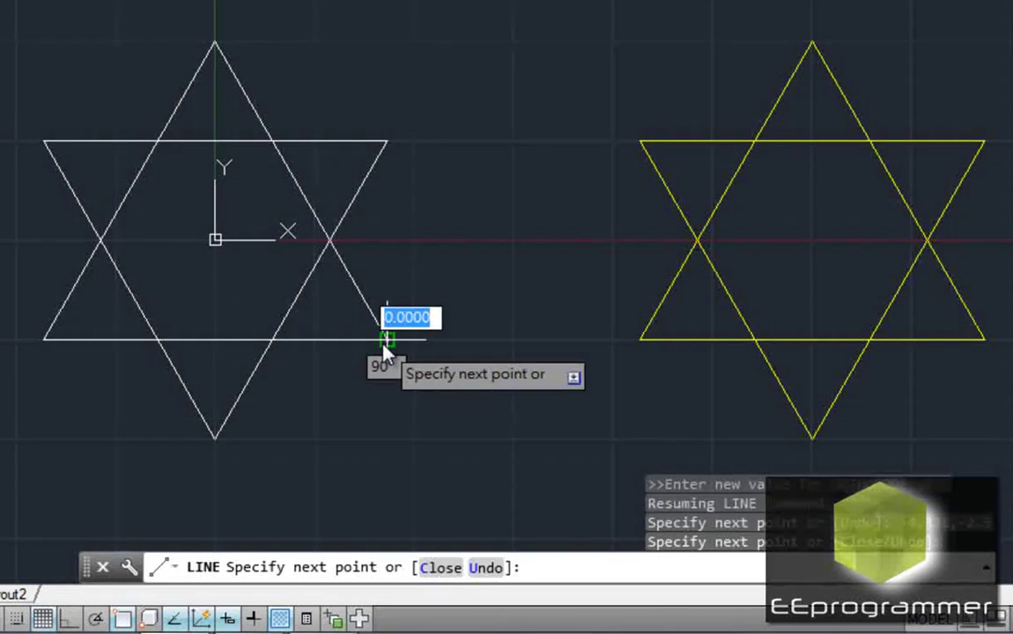
right_click(502, 180)
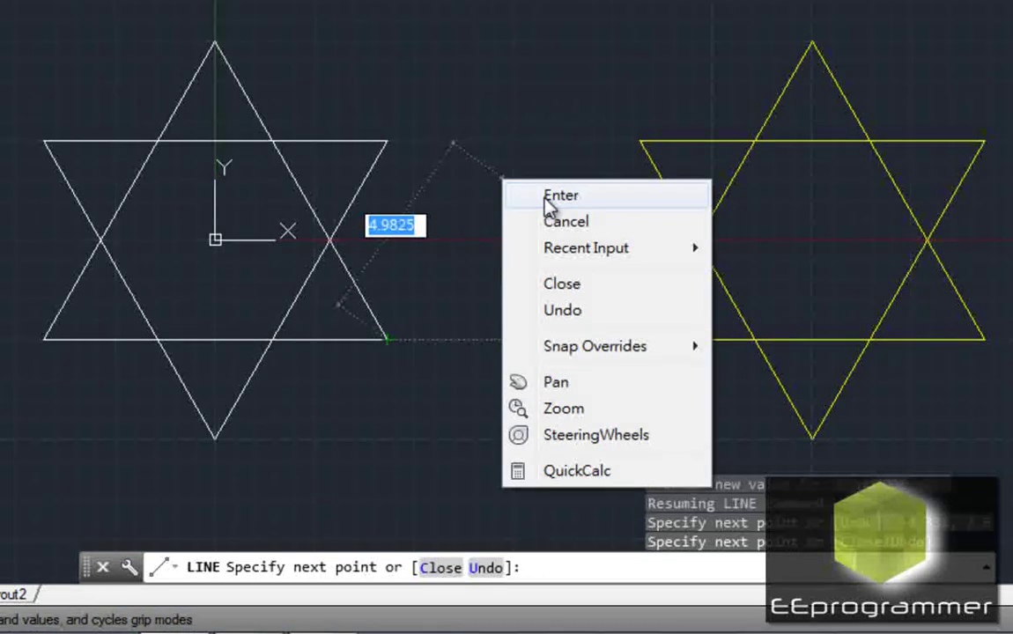
click(544, 197)
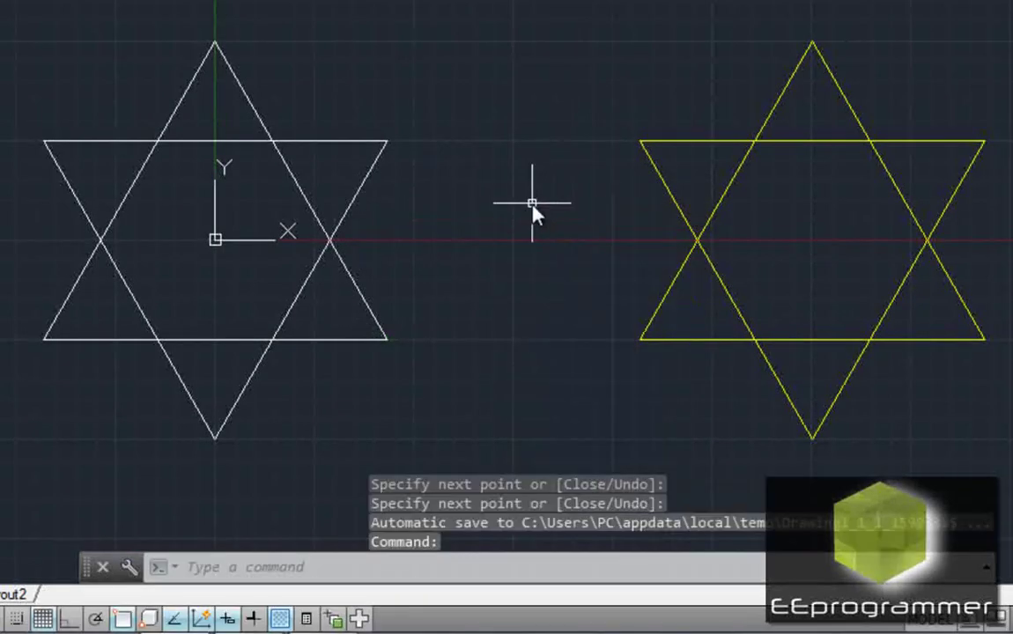